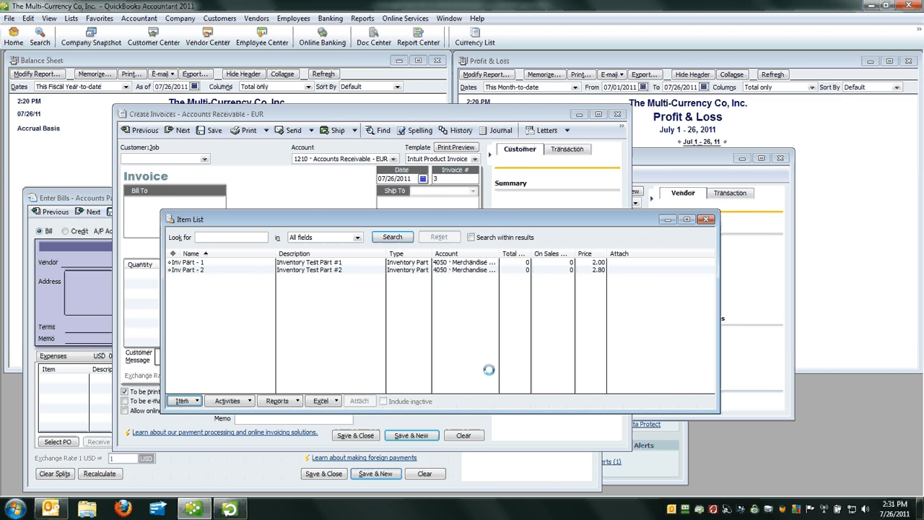
# Step: Review the exchange rates of the Euro, Swiss Franc and US Dollar in the currency list
pyautogui.moveTo(498, 218); pyautogui.dragTo(498, 201)
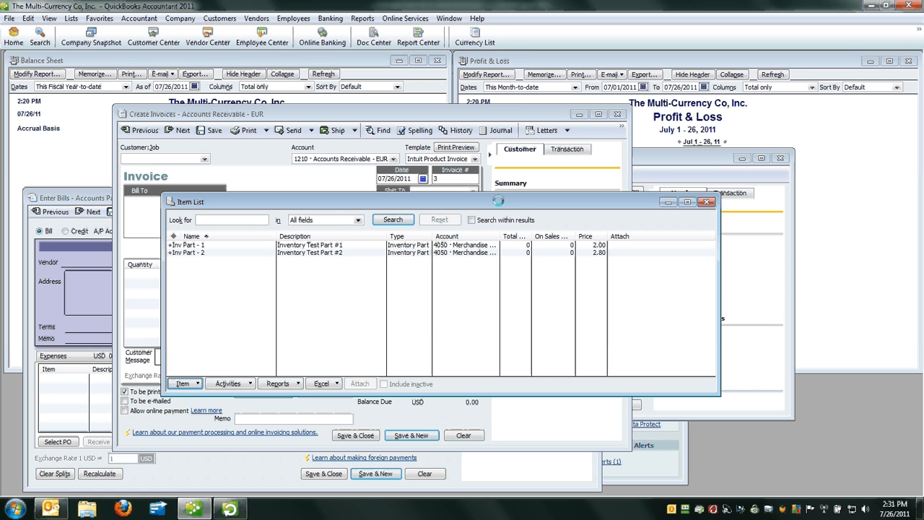
pyautogui.click(475, 41)
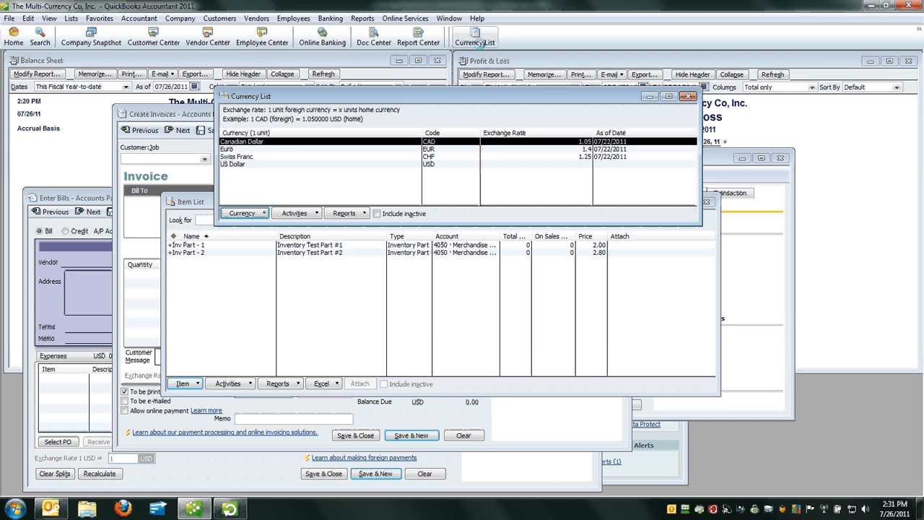
pyautogui.click(277, 148)
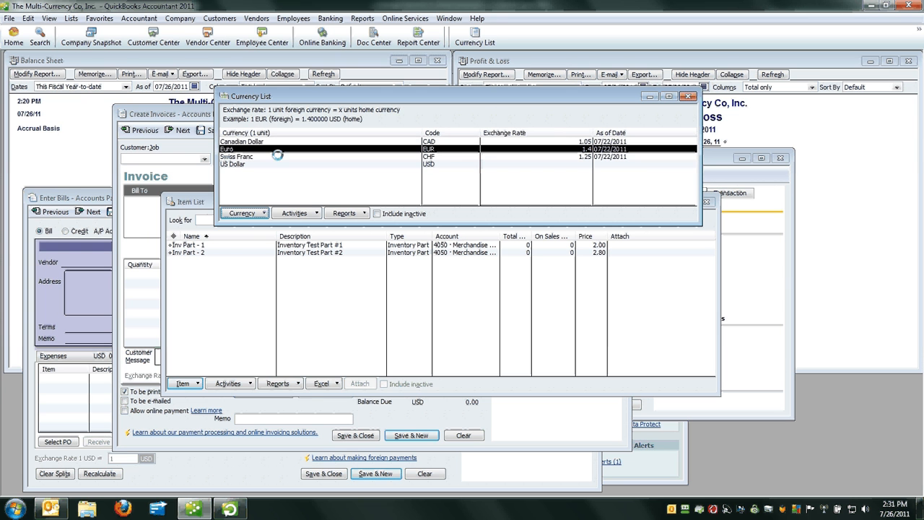
pyautogui.click(278, 157)
pyautogui.click(275, 164)
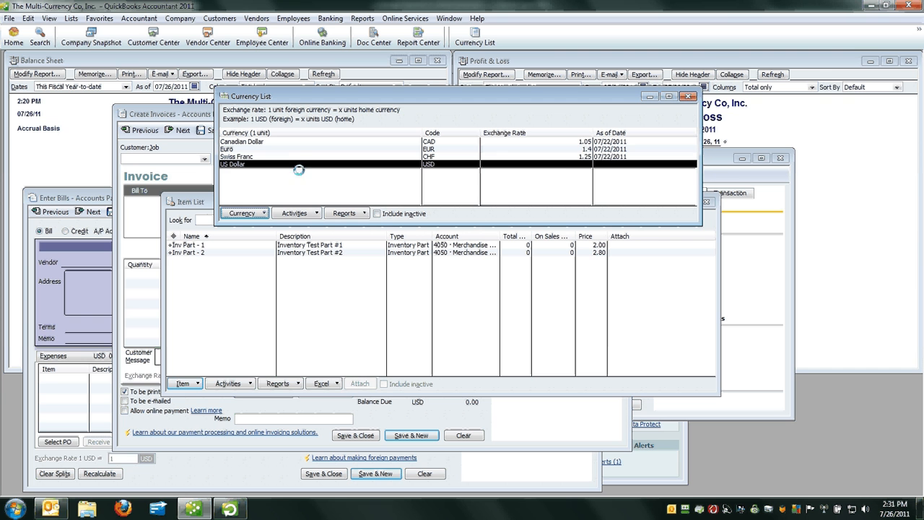
pyautogui.click(567, 149)
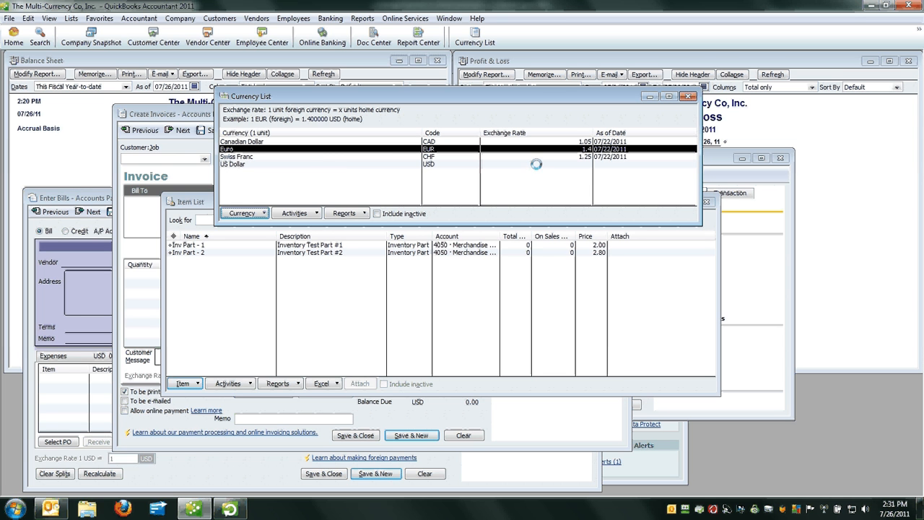
pyautogui.click(400, 164)
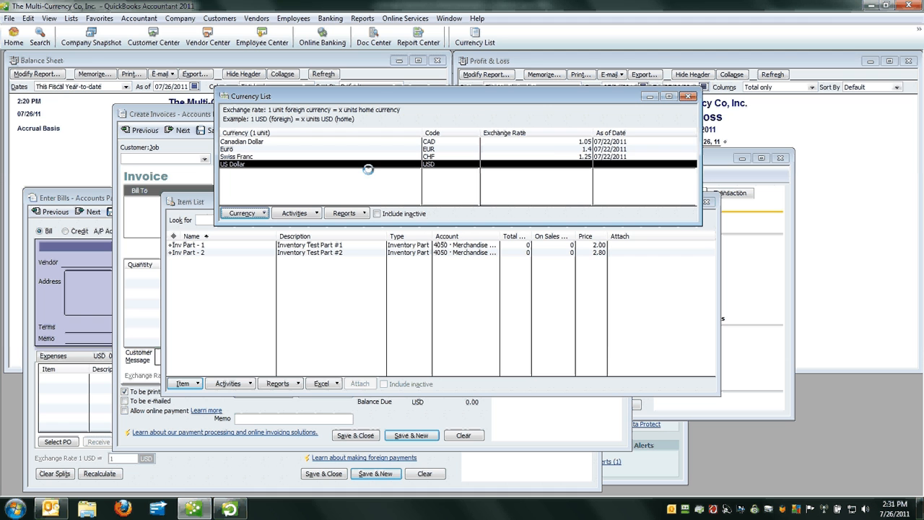
pyautogui.click(575, 148)
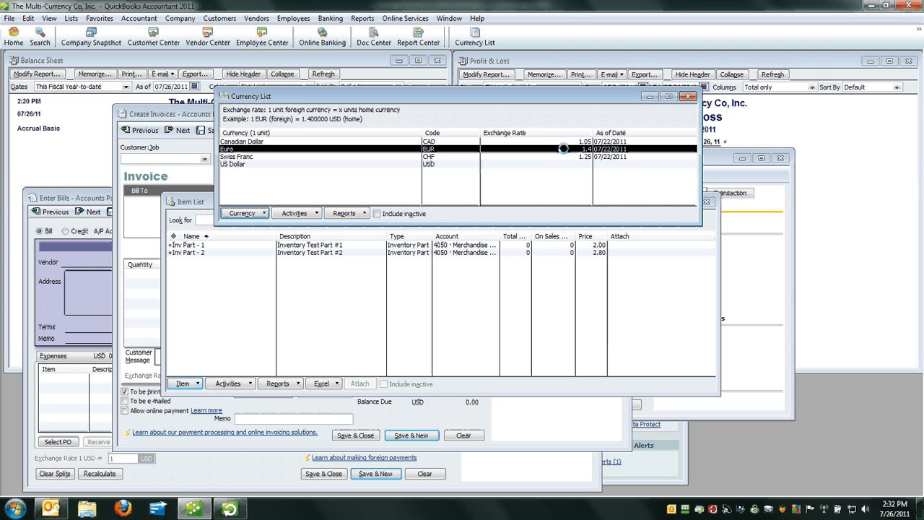
pyautogui.click(536, 165)
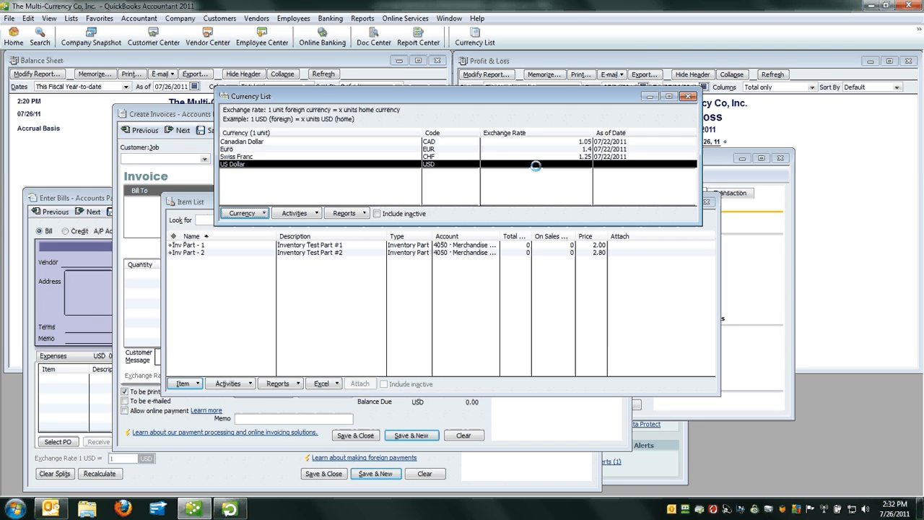
pyautogui.click(576, 150)
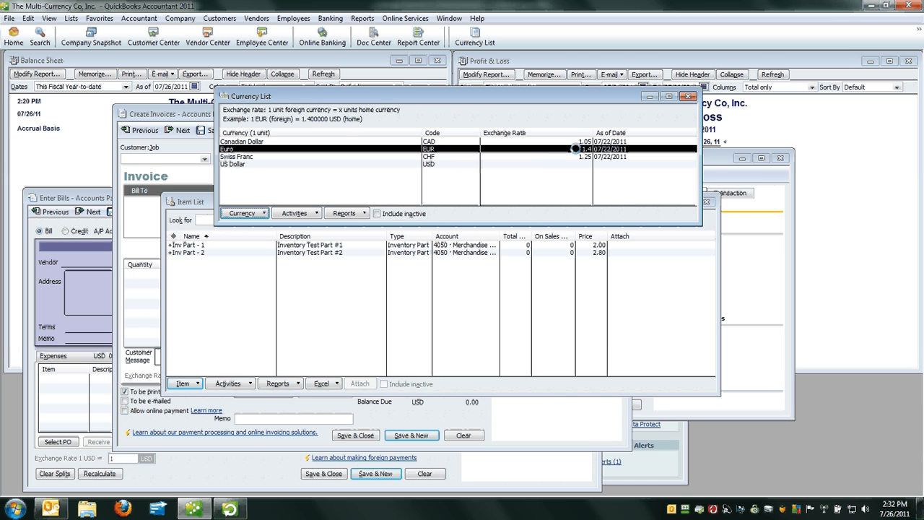
pyautogui.click(539, 165)
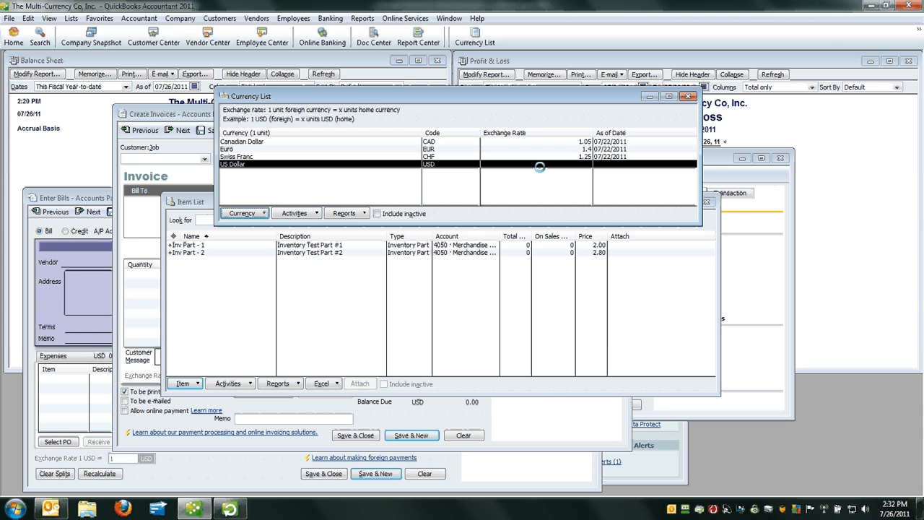
pyautogui.press('Escape')
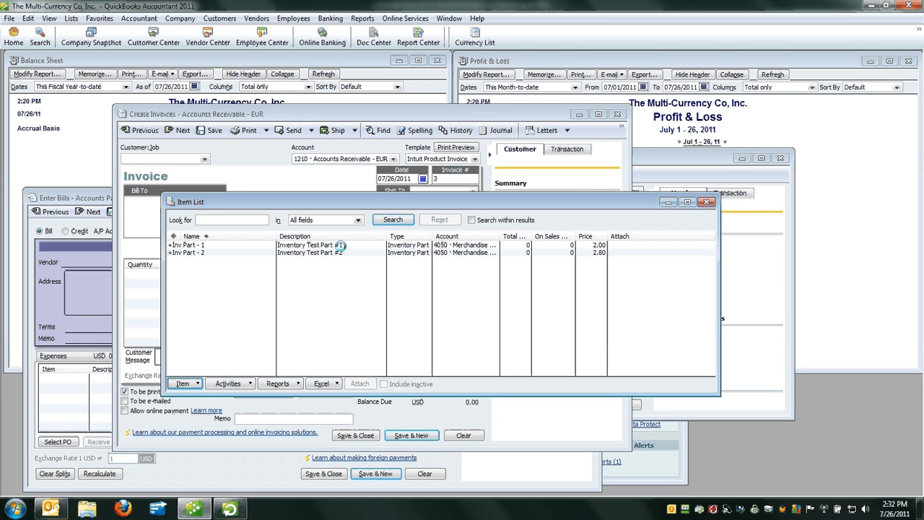
# Step: Open the Inv Part - 1 item record and examine its purchase cost
pyautogui.doubleClick(339, 245)
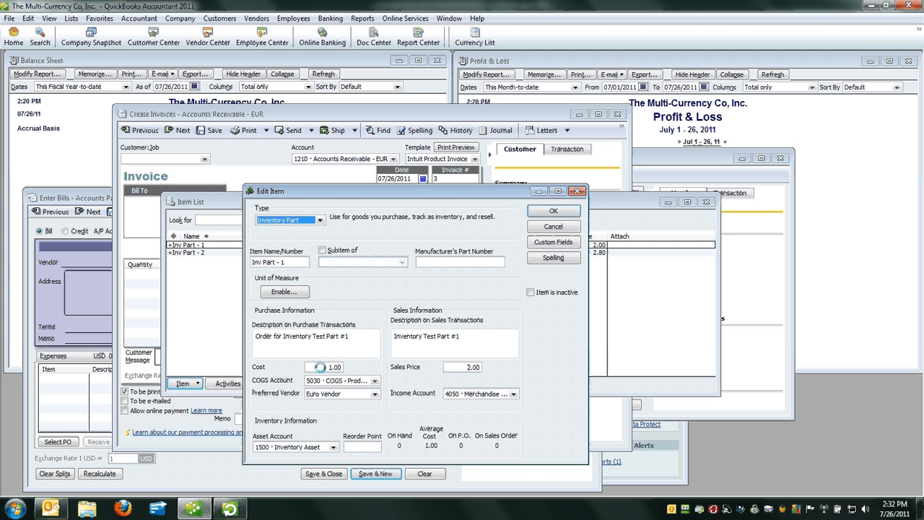
pyautogui.click(320, 366)
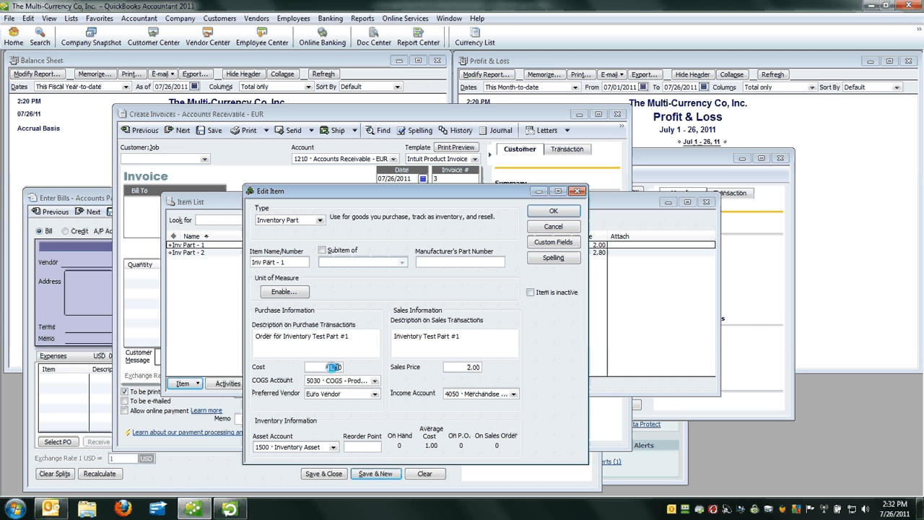
pyautogui.click(327, 367)
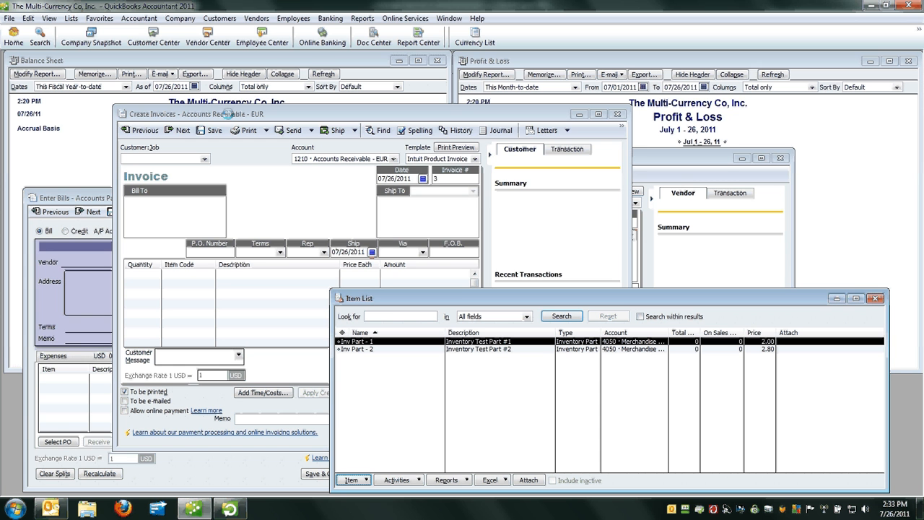
# Step: Switch to the blank purchase order and select Euro Vendor as its vendor
pyautogui.click(437, 18)
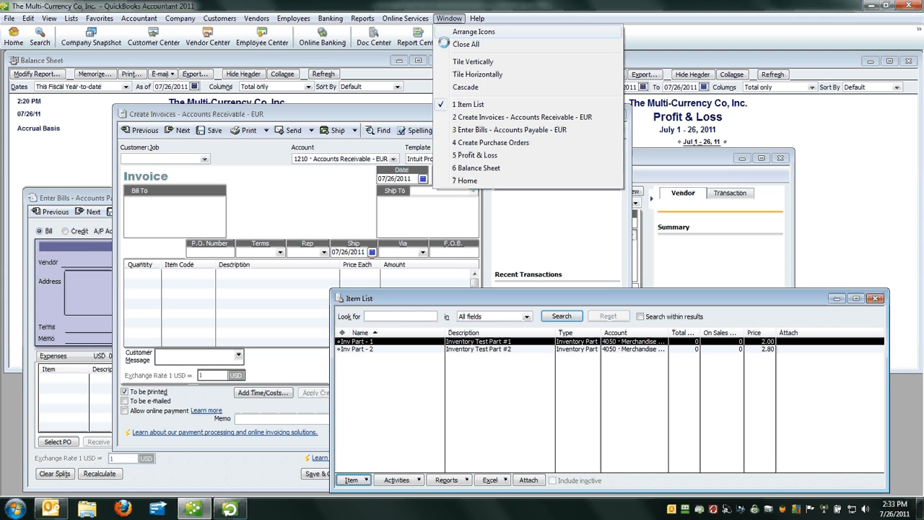
pyautogui.click(450, 140)
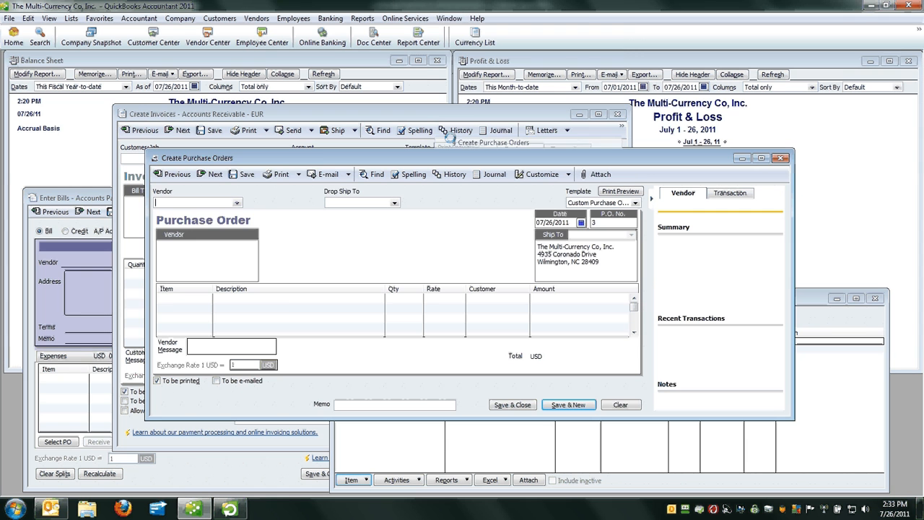
pyautogui.click(236, 202)
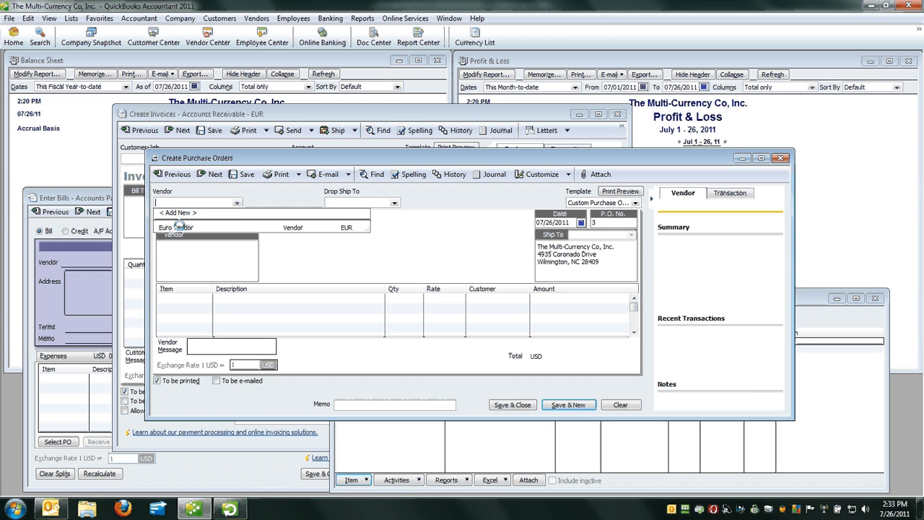
pyautogui.click(179, 227)
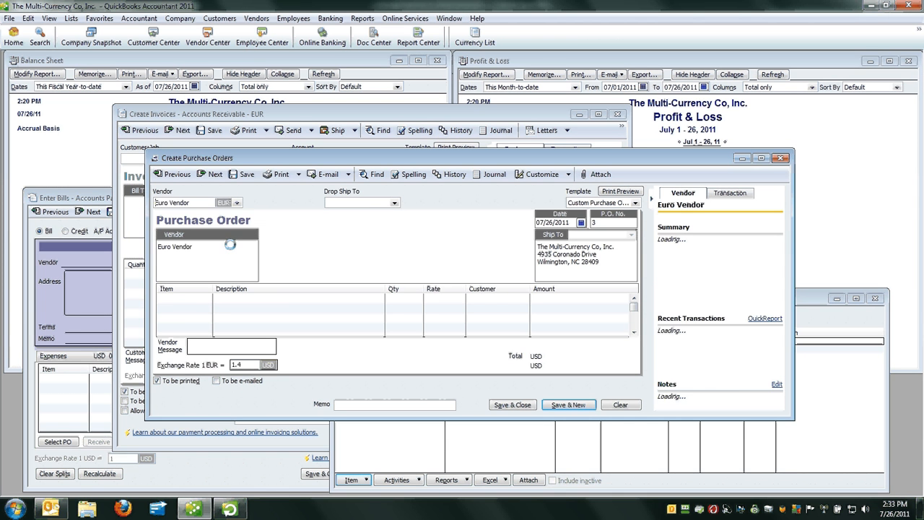
# Step: Add Inv Part - 1 and Inv Part - 2 as the first two line items of the purchase order
pyautogui.click(206, 299)
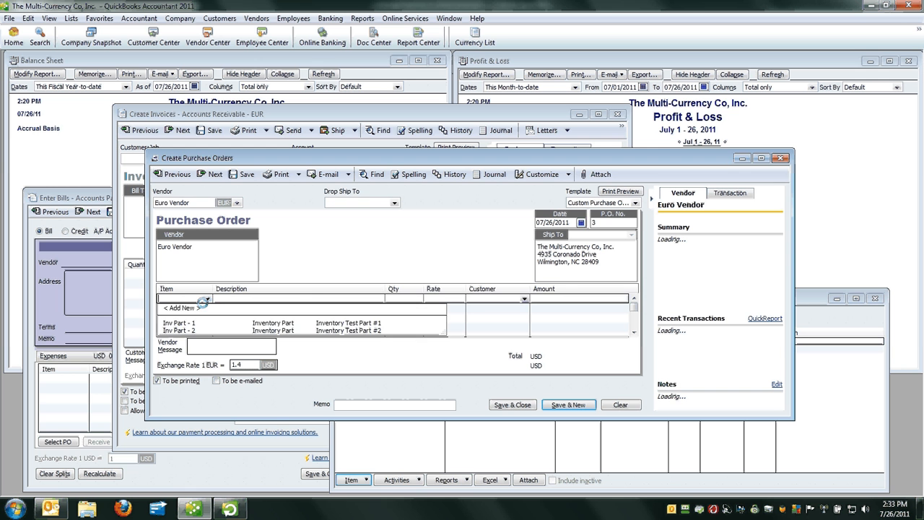
pyautogui.click(176, 323)
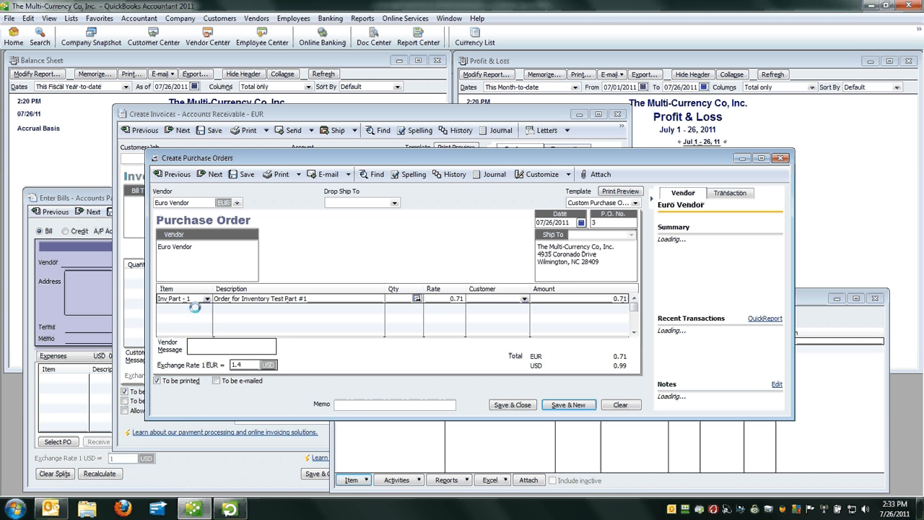
pyautogui.click(195, 307)
pyautogui.click(207, 308)
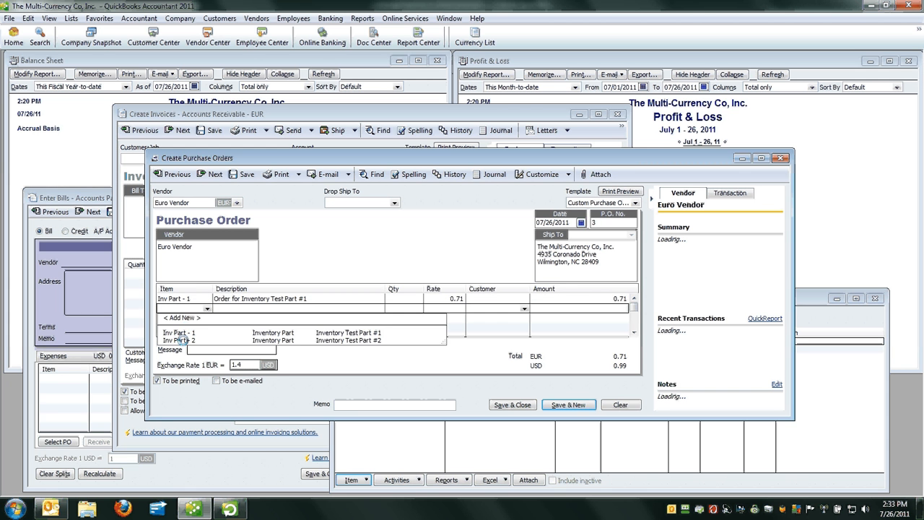
pyautogui.click(183, 340)
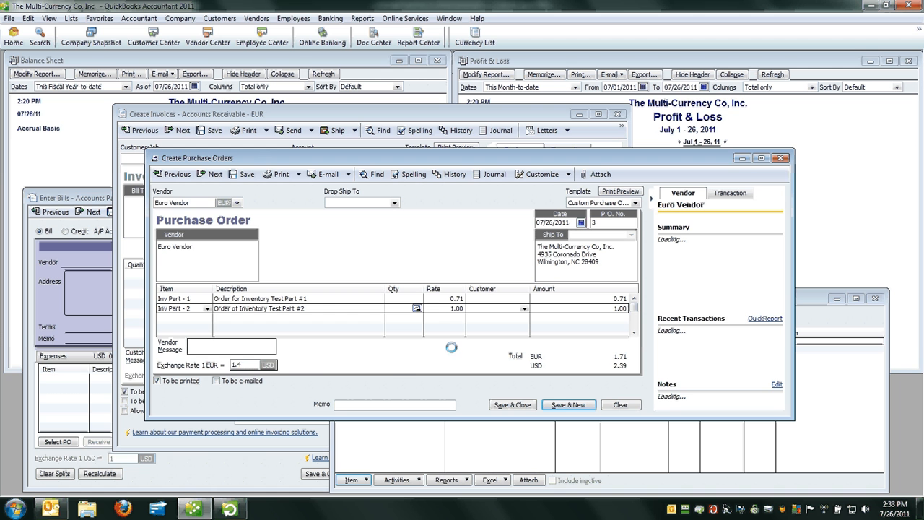
# Step: Set the quantity to 100 for both Inv Part - 1 and Inv Part - 2 on the purchase order
pyautogui.click(403, 299)
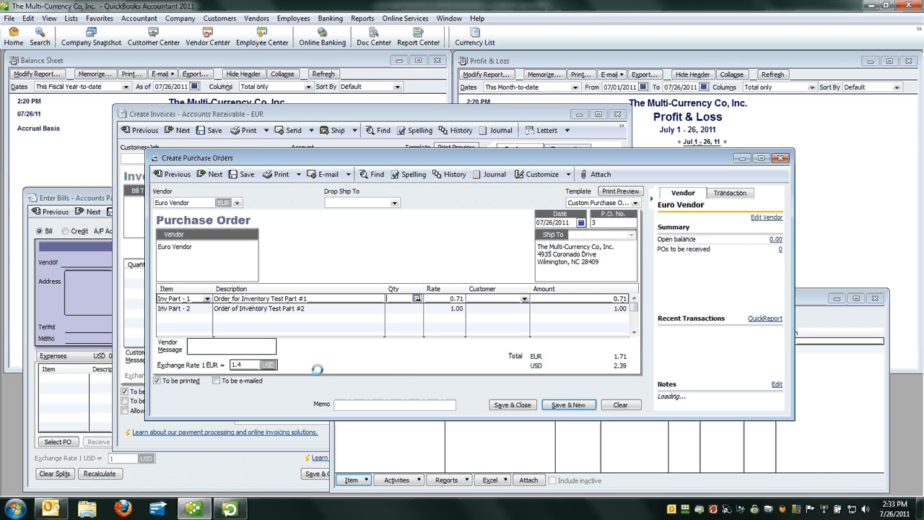
pyautogui.write('100')
pyautogui.press('Tab')
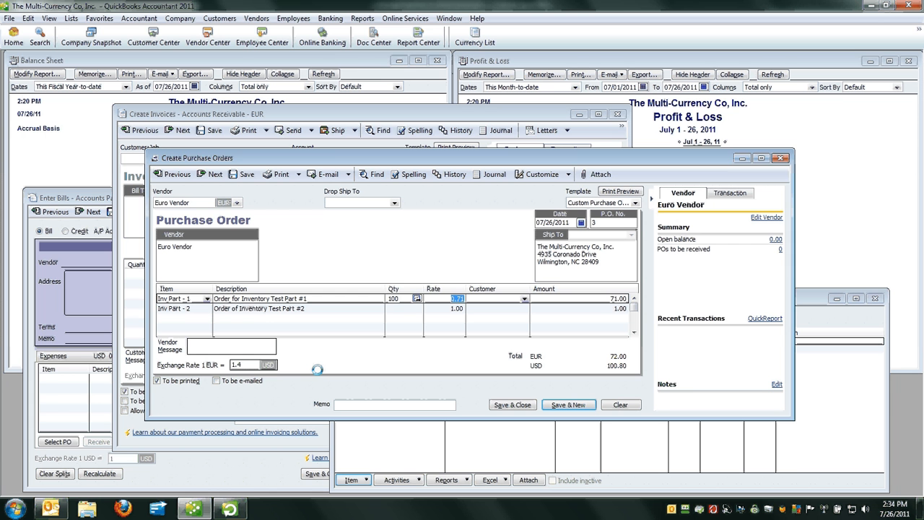
pyautogui.press('Tab')
pyautogui.press('Tab')
pyautogui.press('Tab')
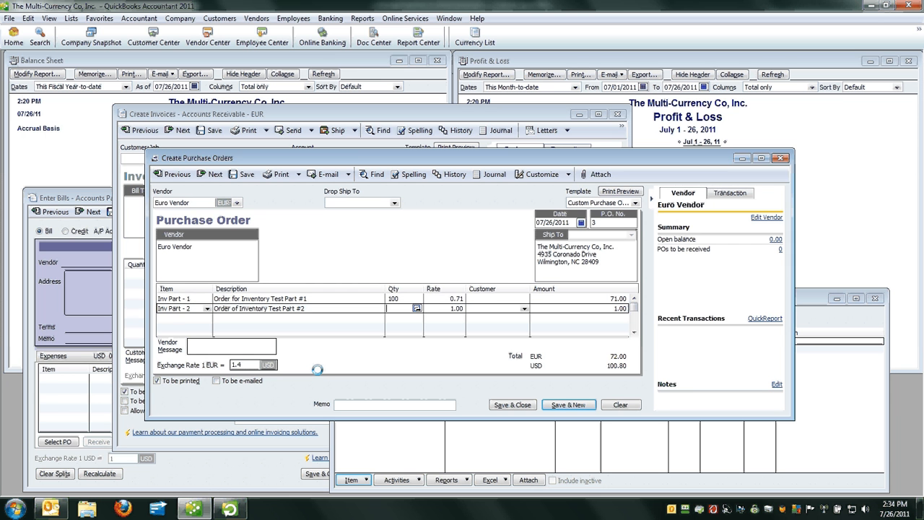
pyautogui.write('100')
pyautogui.press('Tab')
pyautogui.press('Tab')
pyautogui.press('Tab')
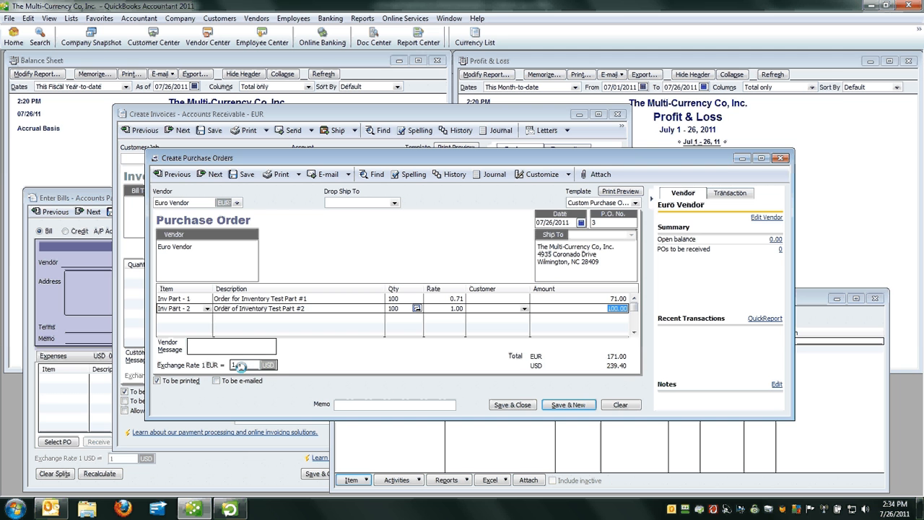
# Step: Save the purchase order and close the purchase order, item list and invoice windows
pyautogui.click(241, 366)
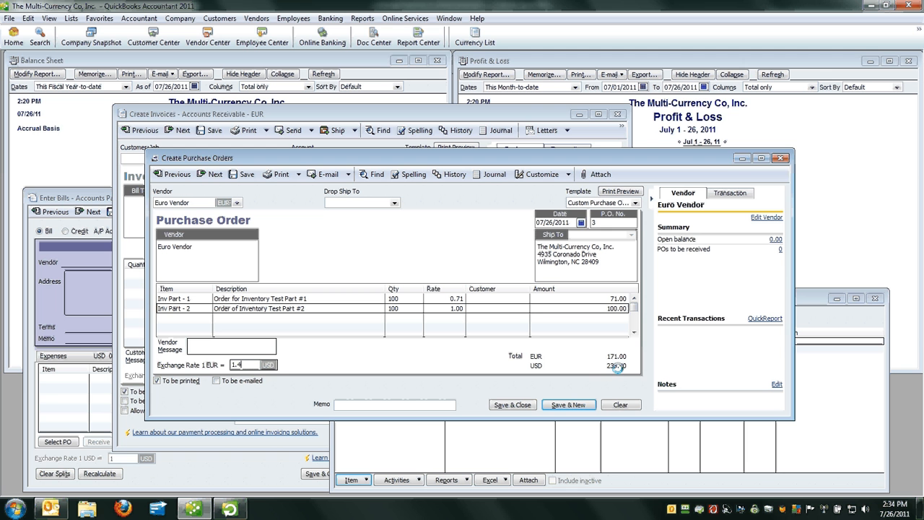
pyautogui.click(240, 175)
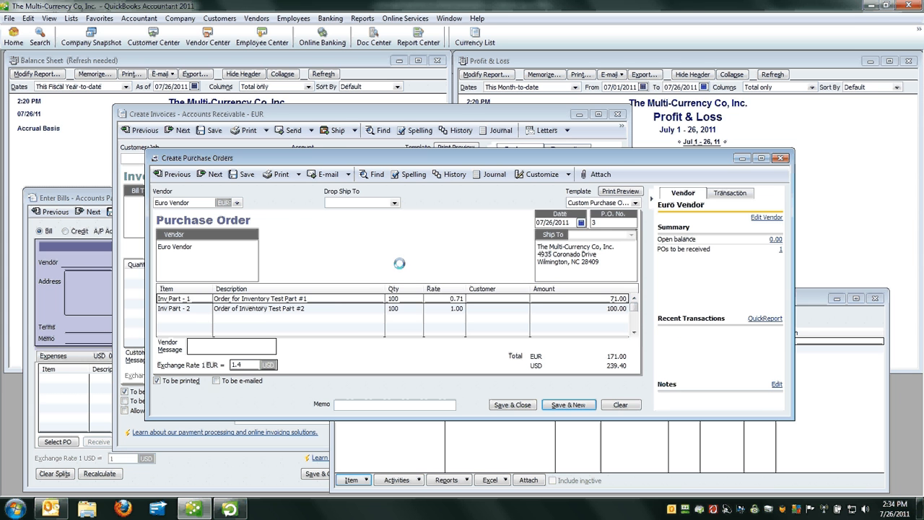
pyautogui.press('Escape')
pyautogui.press('Escape')
pyautogui.press('Escape')
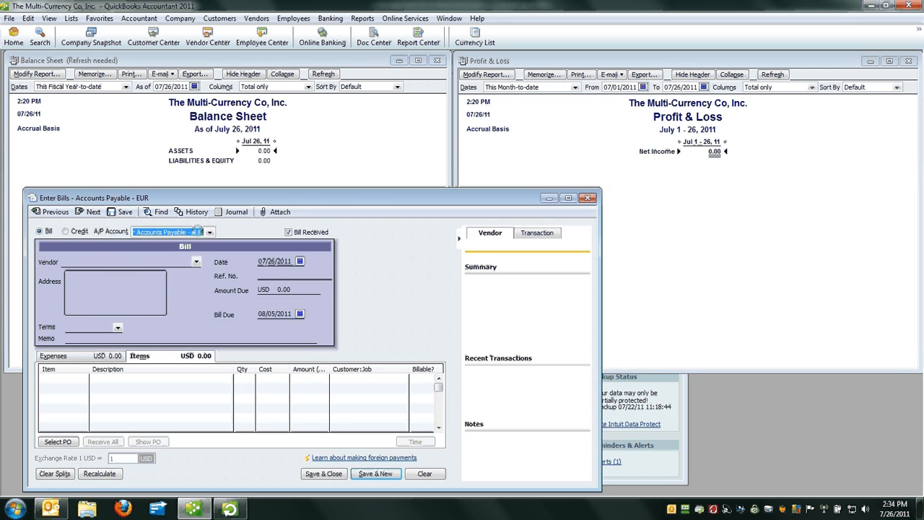
# Step: Select Euro Vendor on the bill and receive the items against its open purchase order dated 07/26/2011
pyautogui.moveTo(235, 197); pyautogui.dragTo(323, 128)
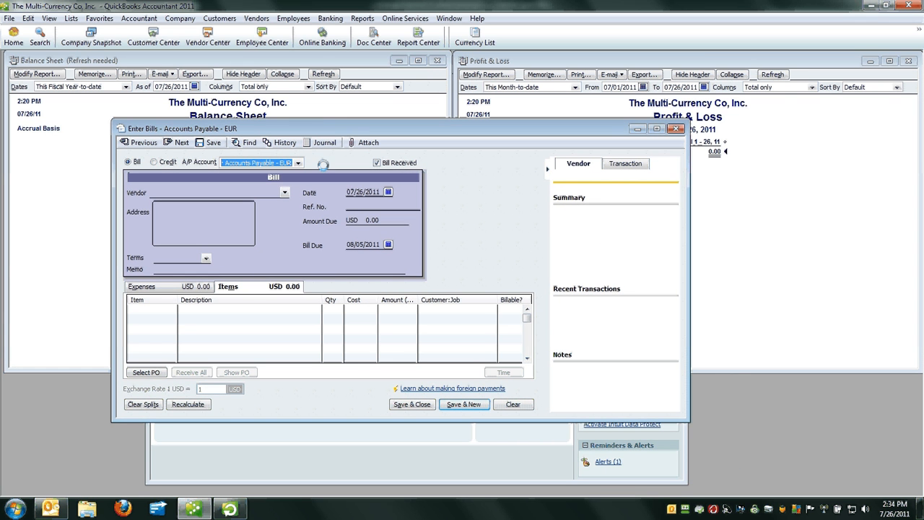
pyautogui.click(284, 192)
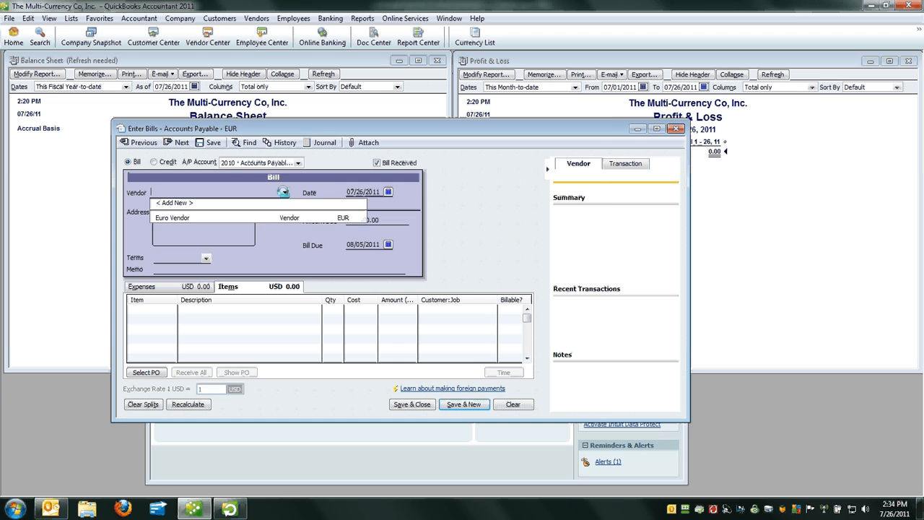
pyautogui.click(167, 215)
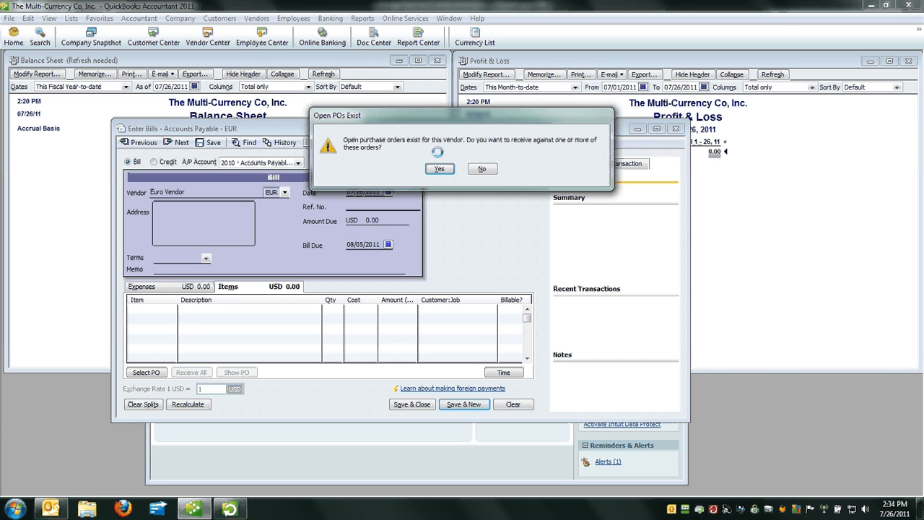
pyautogui.click(440, 168)
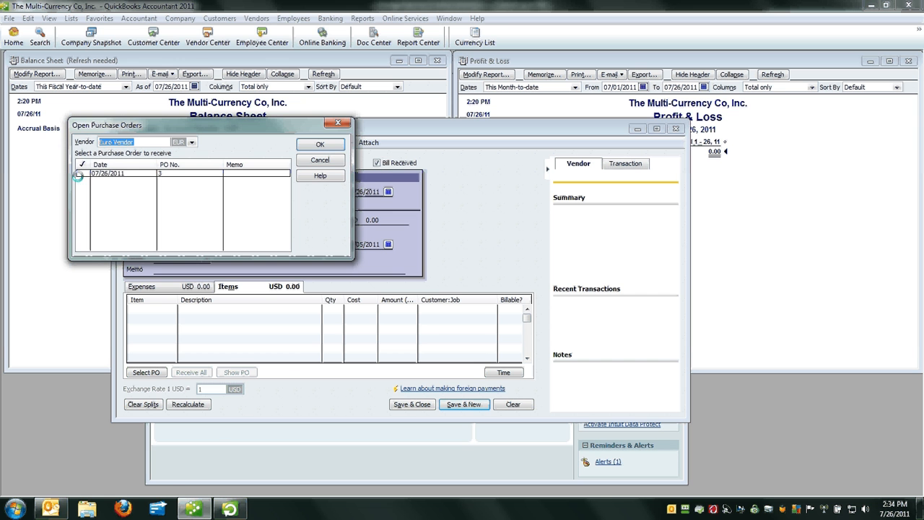
pyautogui.click(81, 174)
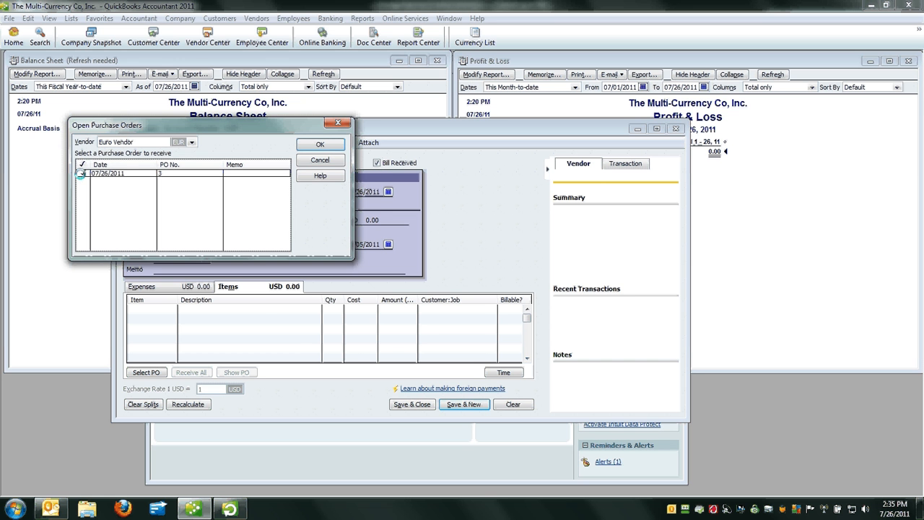
pyautogui.click(319, 142)
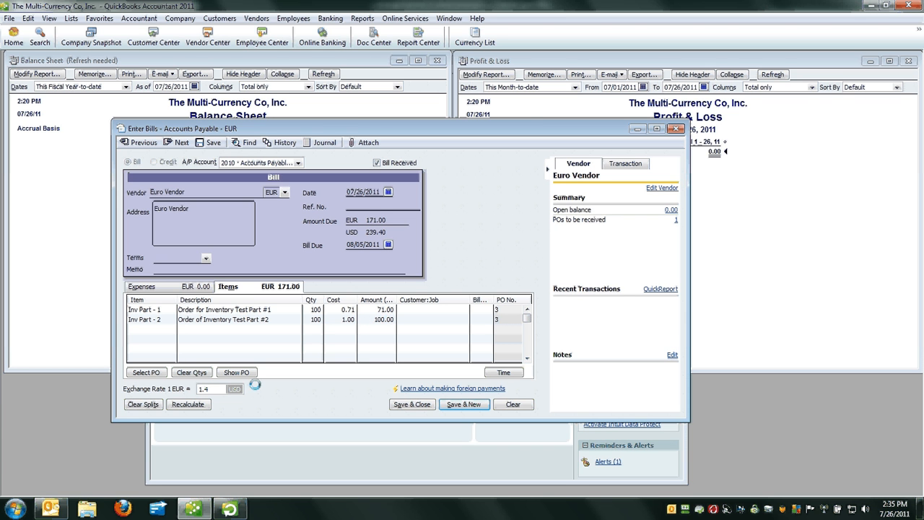
# Step: Save the Euro Vendor bill at an exchange rate of 1.4 and close it
pyautogui.click(211, 389)
pyautogui.press('BackSpace')
pyautogui.write('5')
pyautogui.click(417, 404)
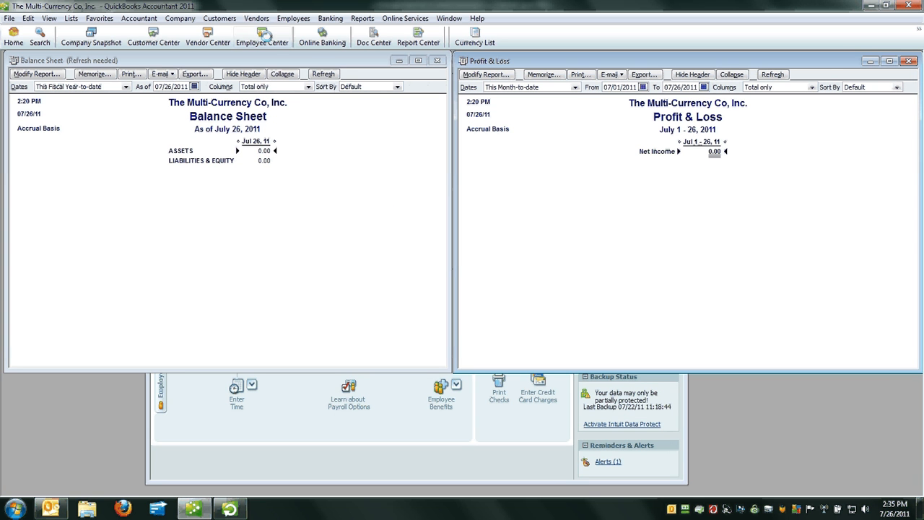
# Step: Open the item list to check the stock quantities and refresh the Balance Sheet report
pyautogui.click(257, 18)
pyautogui.click(274, 169)
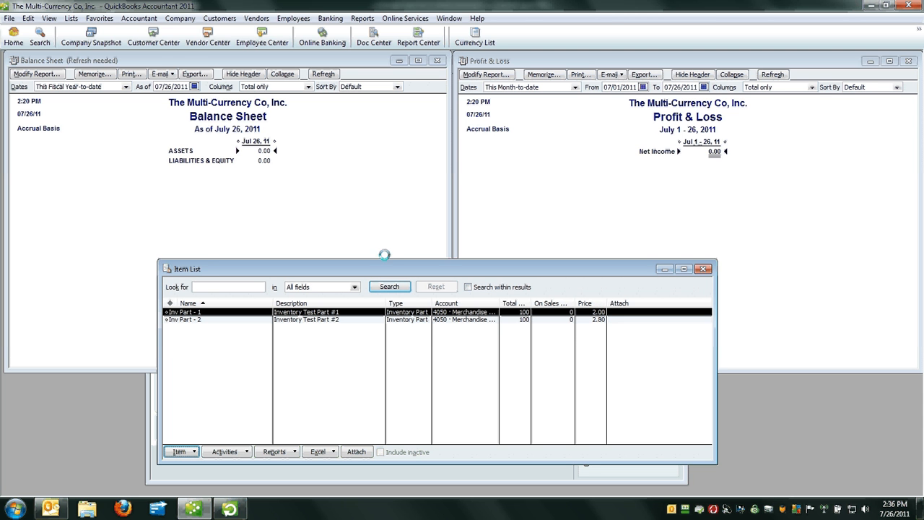
pyautogui.click(355, 221)
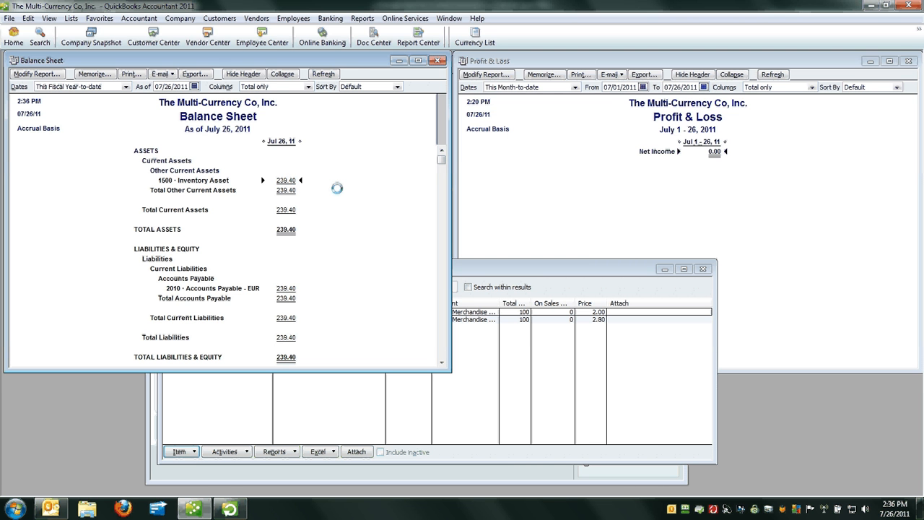
# Step: Trace the Accounts Payable - EUR balance on the Balance Sheet to its source bill and close the detail windows
pyautogui.doubleClick(285, 288)
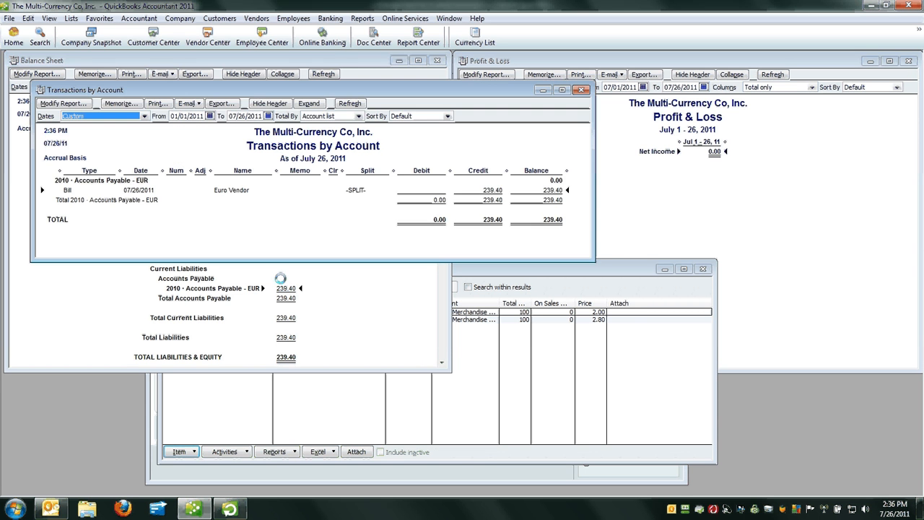
pyautogui.doubleClick(226, 191)
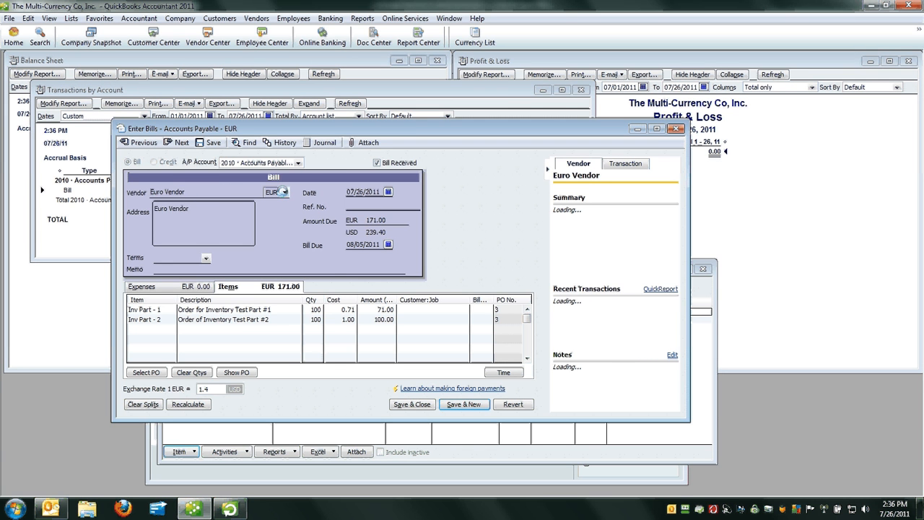
pyautogui.press('Escape')
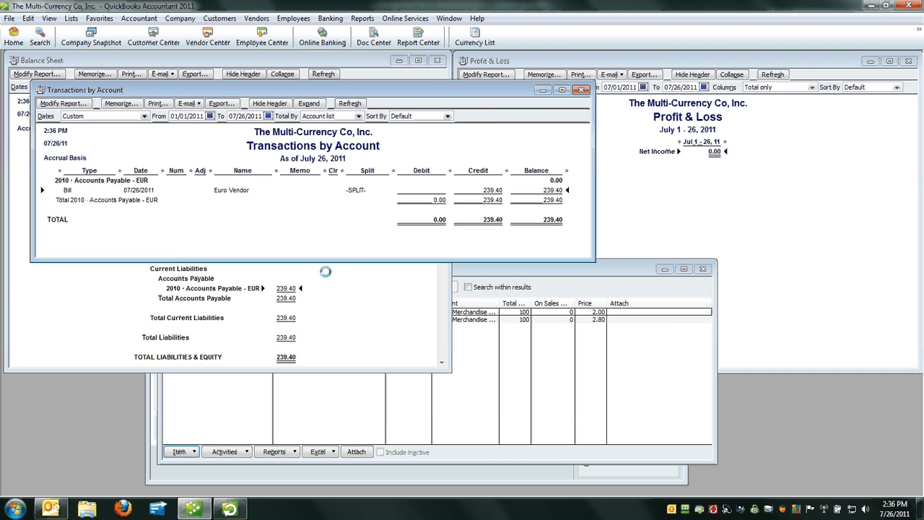
pyautogui.press('Escape')
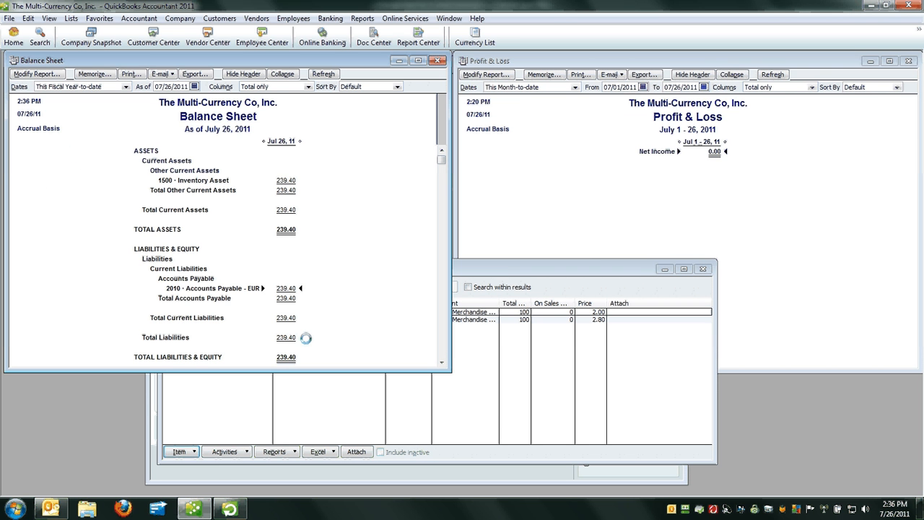
pyautogui.click(231, 509)
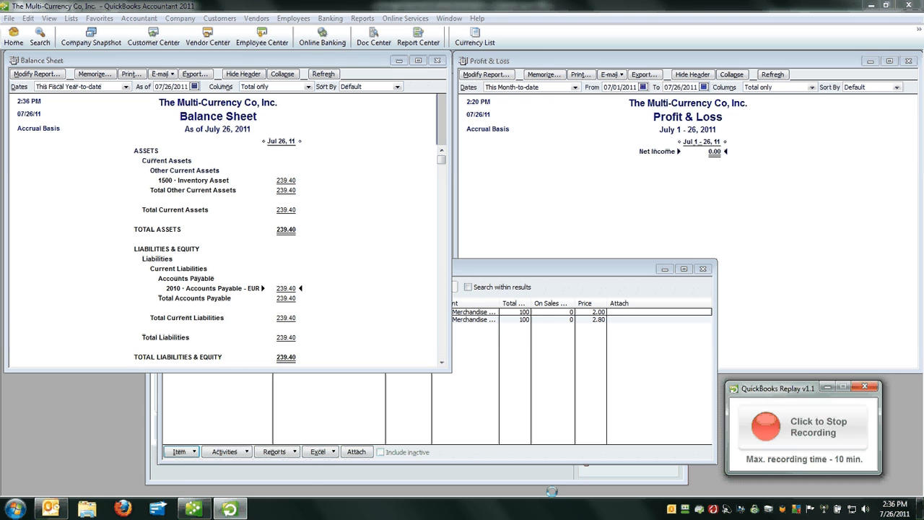
pyautogui.click(576, 419)
pyautogui.click(345, 243)
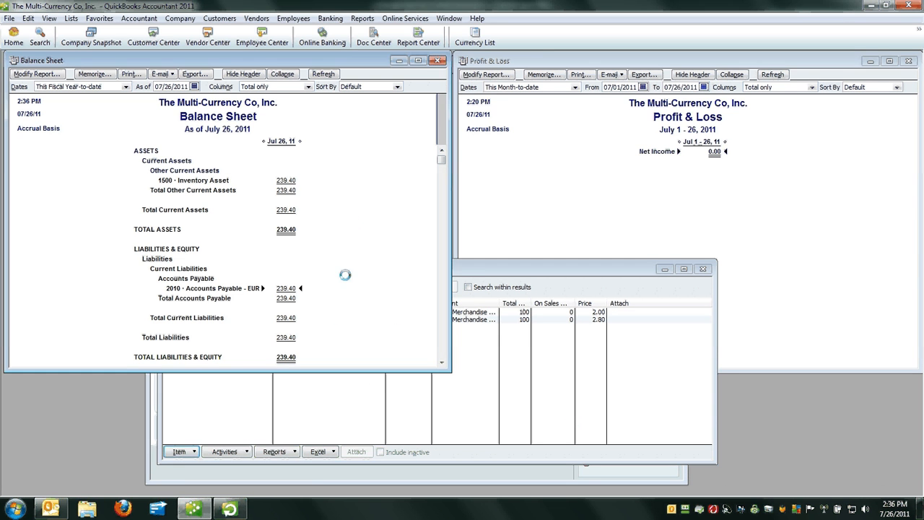
pyautogui.click(620, 174)
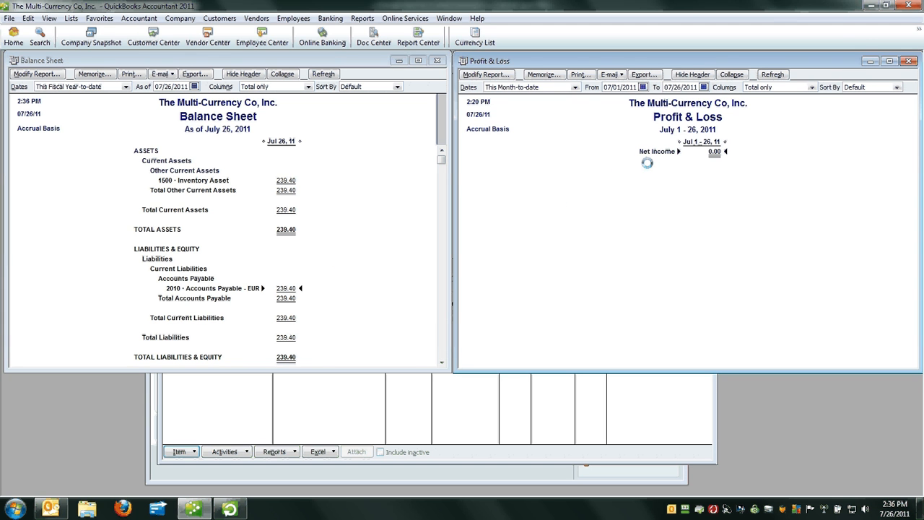
# Step: Start a new invoice for The Euro Customer
pyautogui.click(540, 399)
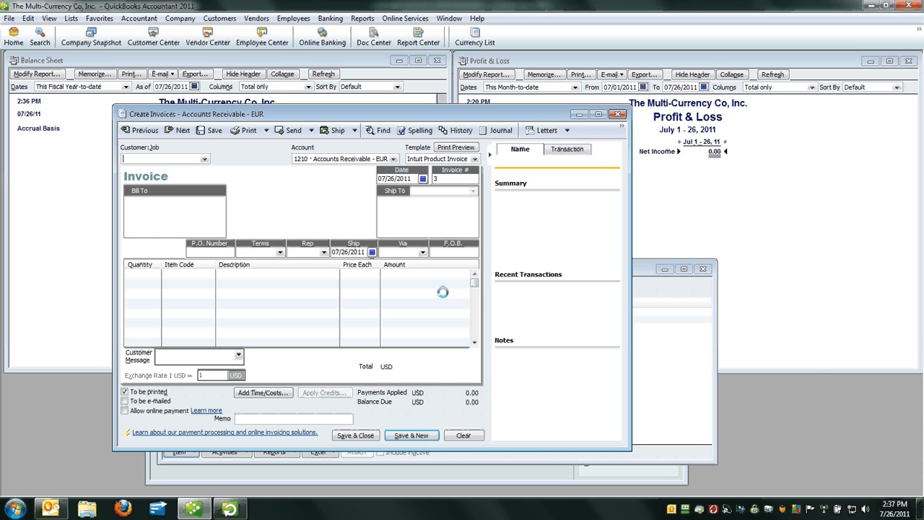
pyautogui.click(205, 158)
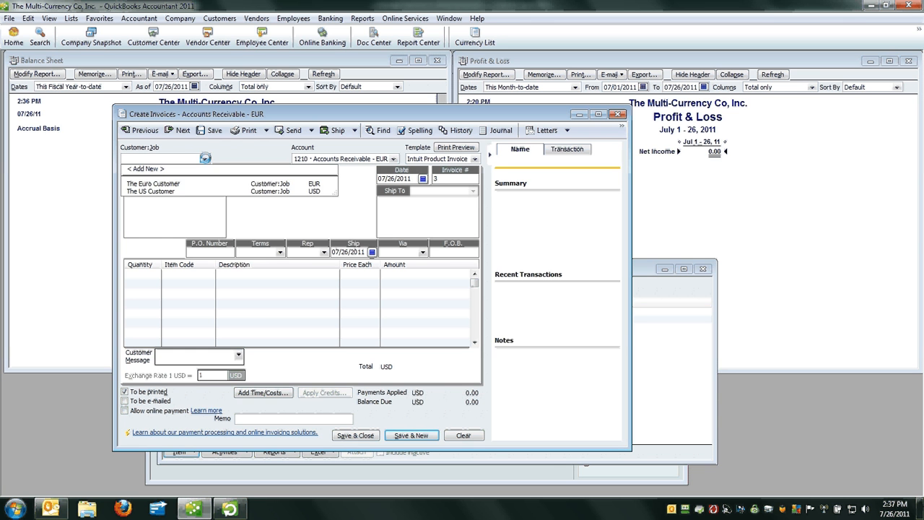
pyautogui.click(156, 184)
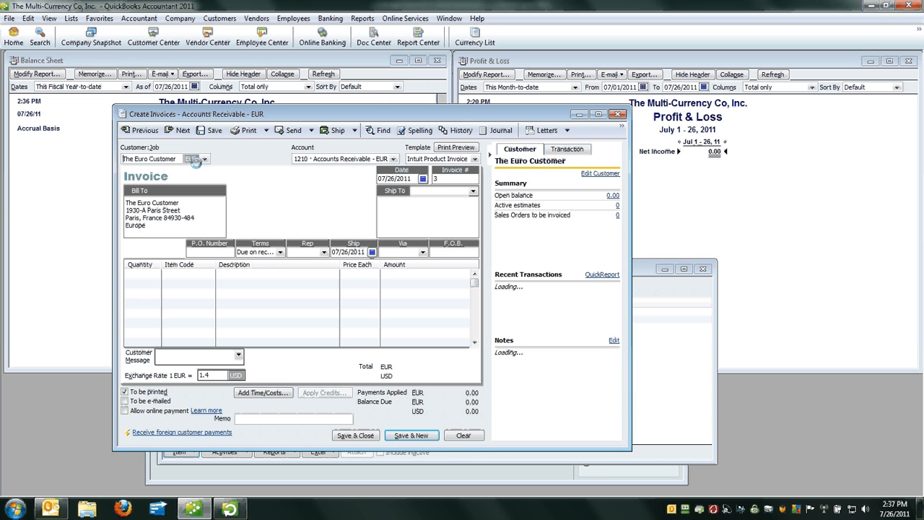
# Step: Add 10 units of Inv Part - 1 as the first invoice line
pyautogui.click(142, 272)
pyautogui.write('10')
pyautogui.press('Tab')
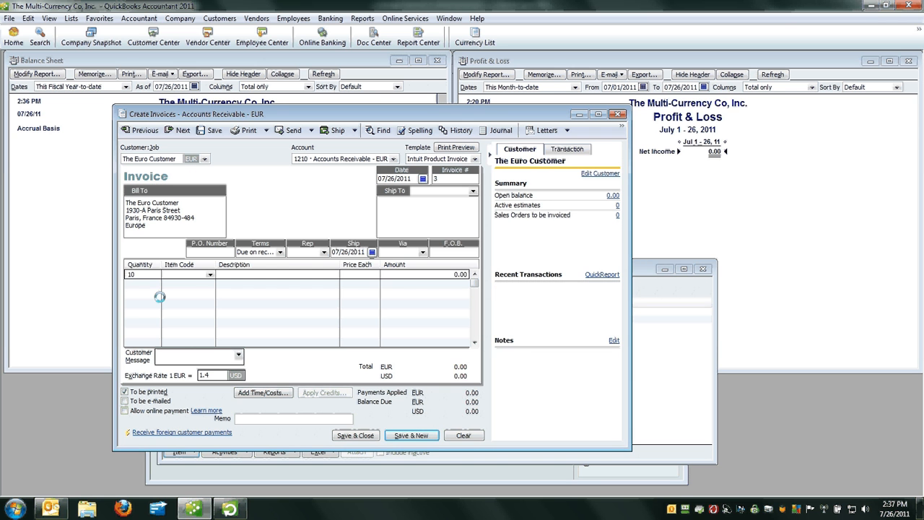
pyautogui.write('t')
pyautogui.press('BackSpace')
pyautogui.click(208, 275)
pyautogui.click(174, 298)
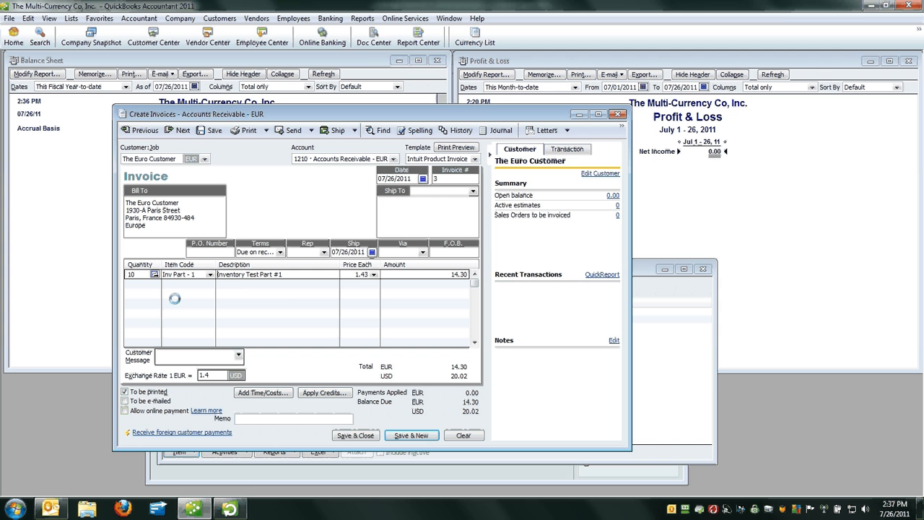
pyautogui.click(366, 274)
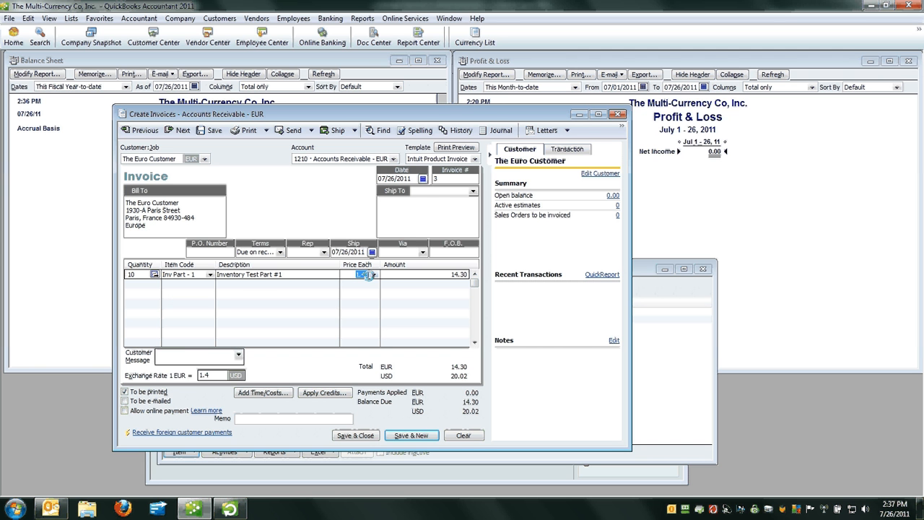
# Step: Add 10 units of Inv Part - 2 as the second invoice line and save the invoice
pyautogui.click(256, 289)
pyautogui.click(140, 293)
pyautogui.write('10')
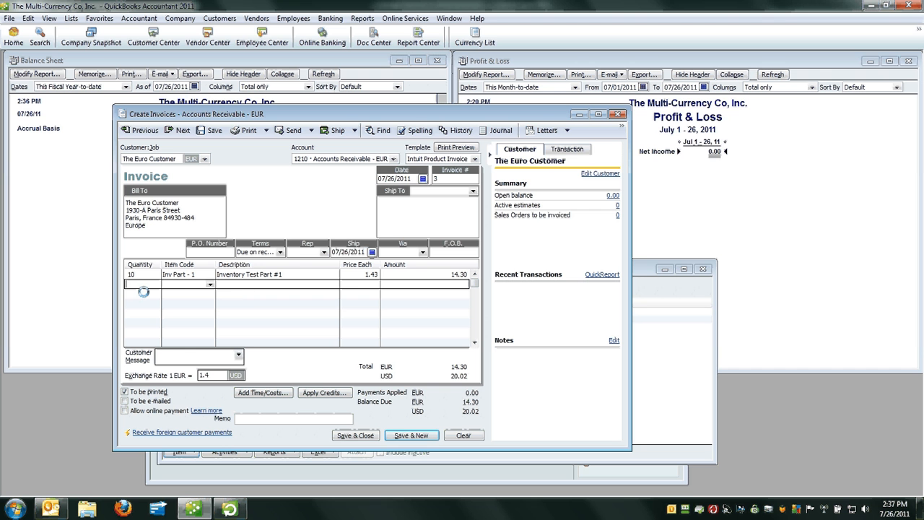
pyautogui.press('Tab')
pyautogui.write('I')
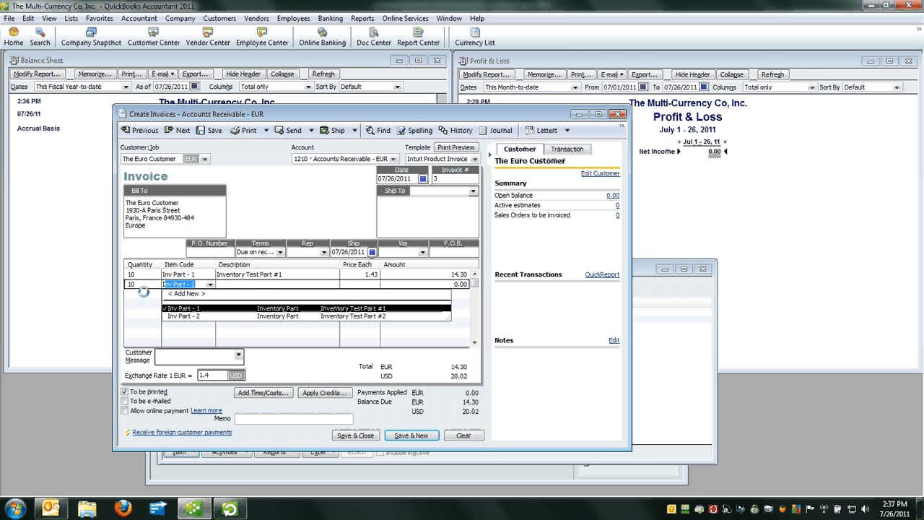
pyautogui.press('Down')
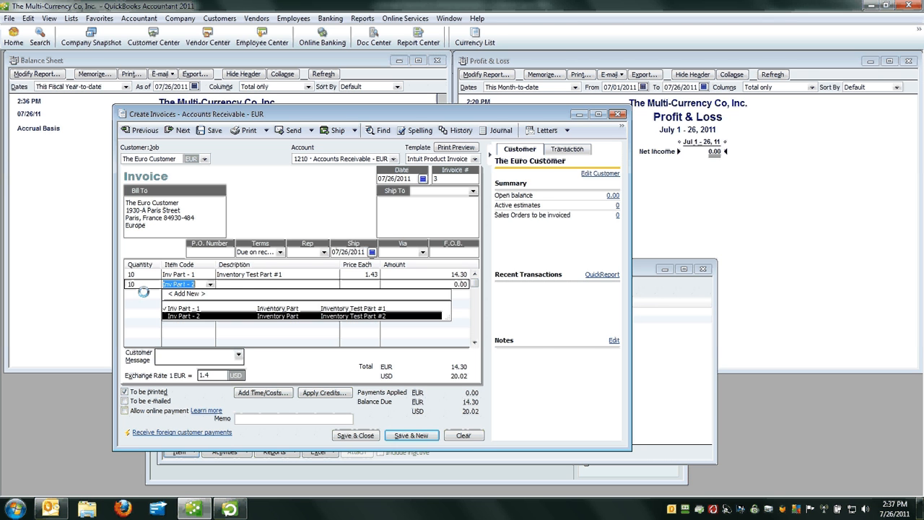
pyautogui.press('Tab')
pyautogui.press('Tab')
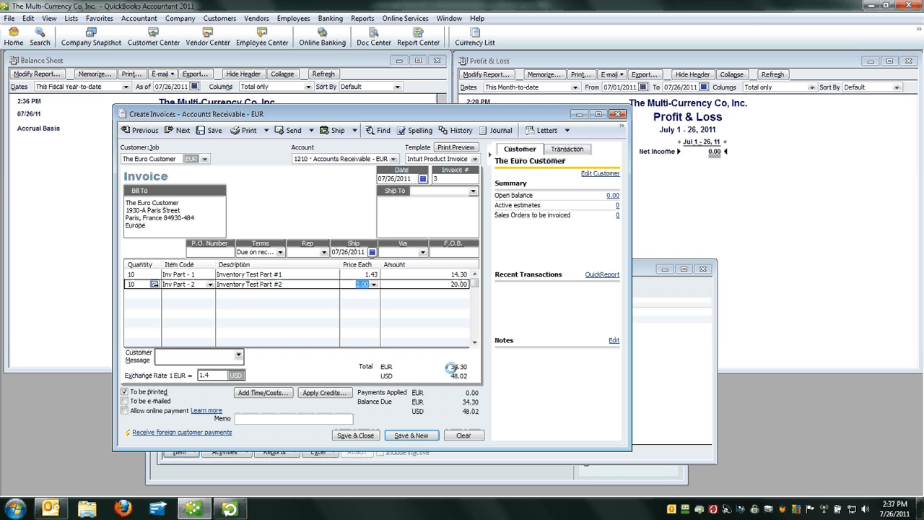
pyautogui.click(417, 435)
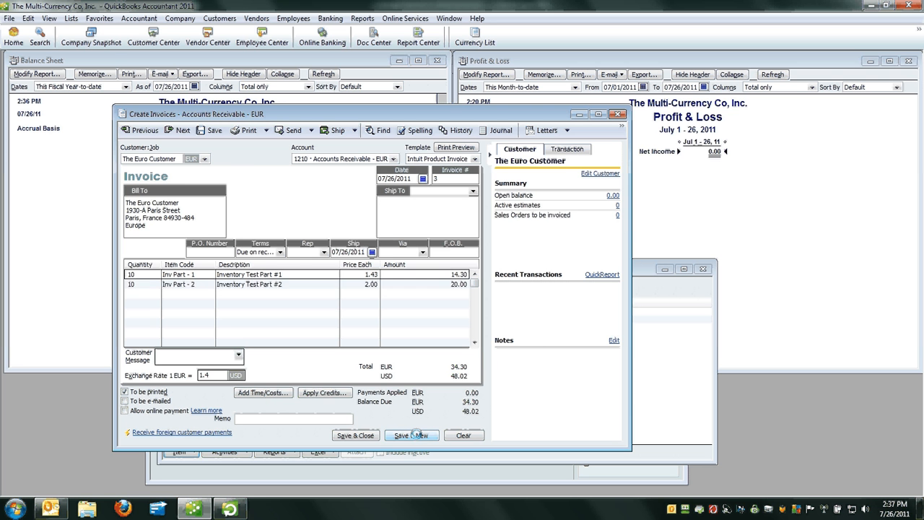
# Step: Refresh the Balance Sheet, trace the Inventory Asset amount to the customer invoice, and close the detail windows
pyautogui.click(67, 224)
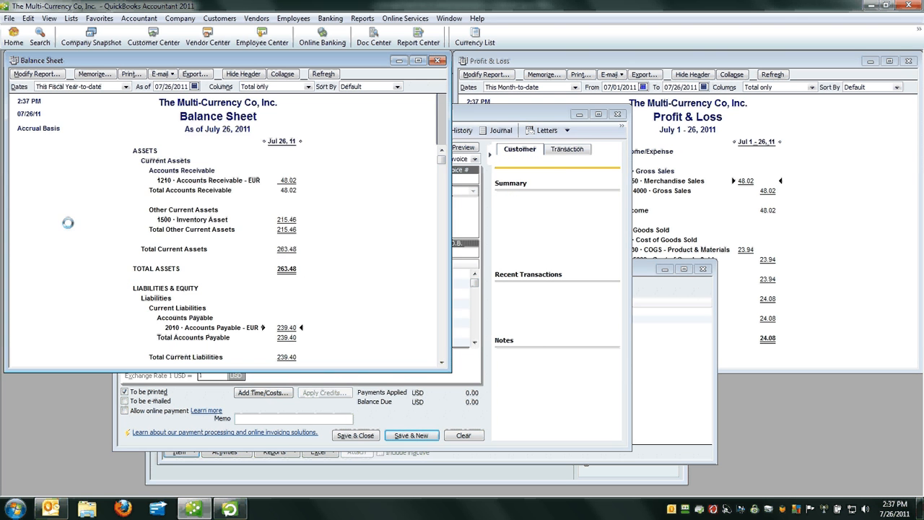
pyautogui.click(286, 218)
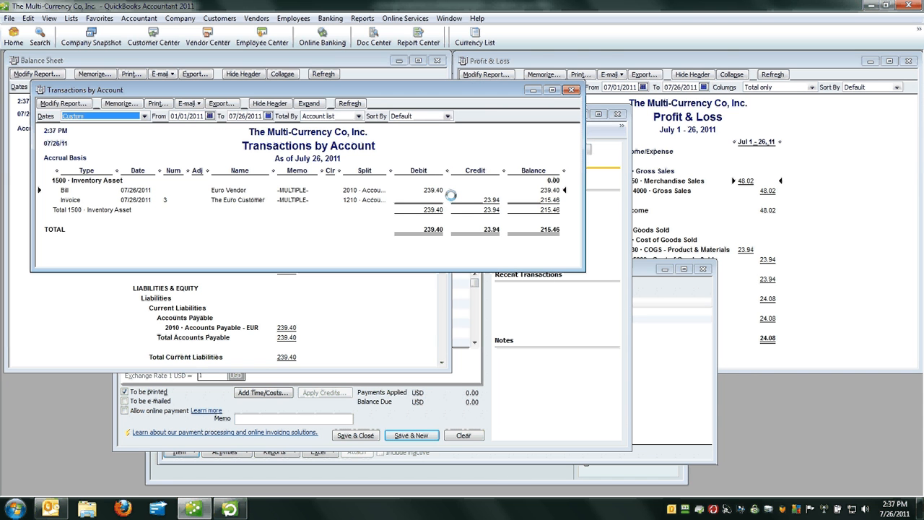
pyautogui.doubleClick(488, 199)
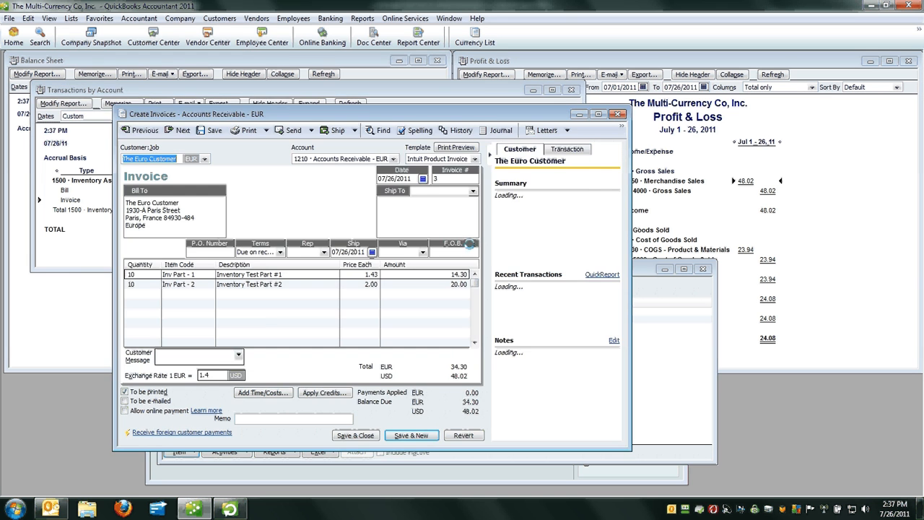
pyautogui.press('Escape')
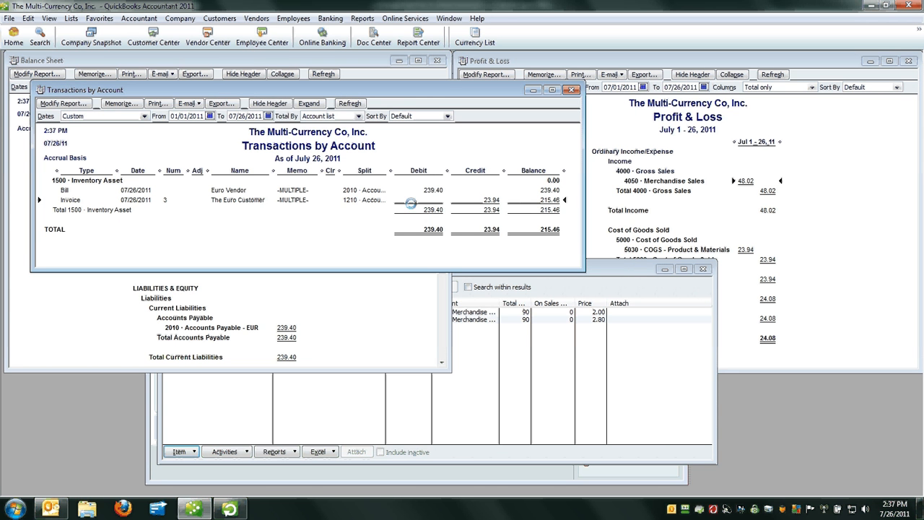
pyautogui.press('Escape')
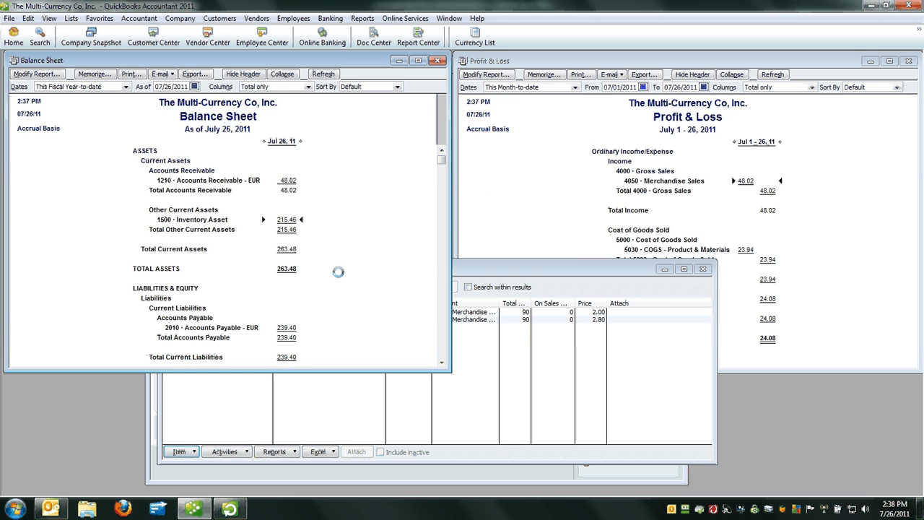
# Step: Trace the Accounts Receivable - EUR balance on the Balance Sheet to its invoice and close the detail windows
pyautogui.doubleClick(288, 179)
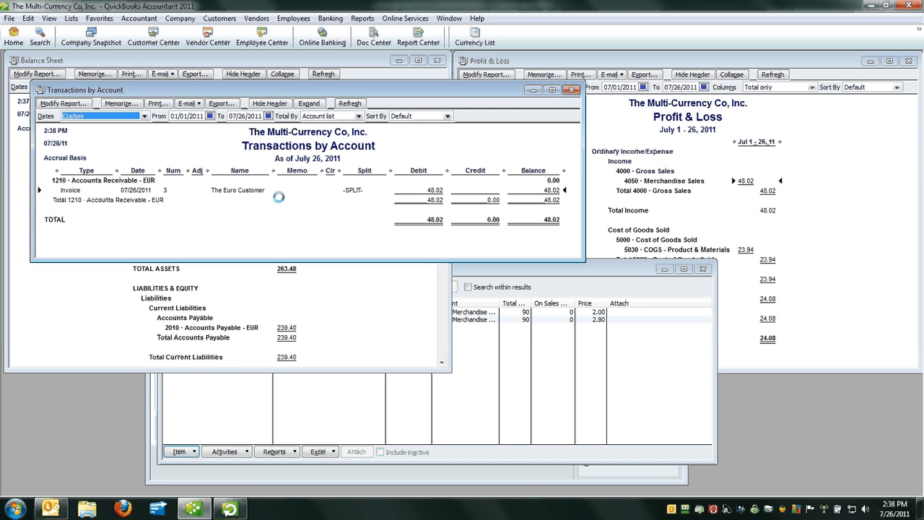
pyautogui.doubleClick(433, 191)
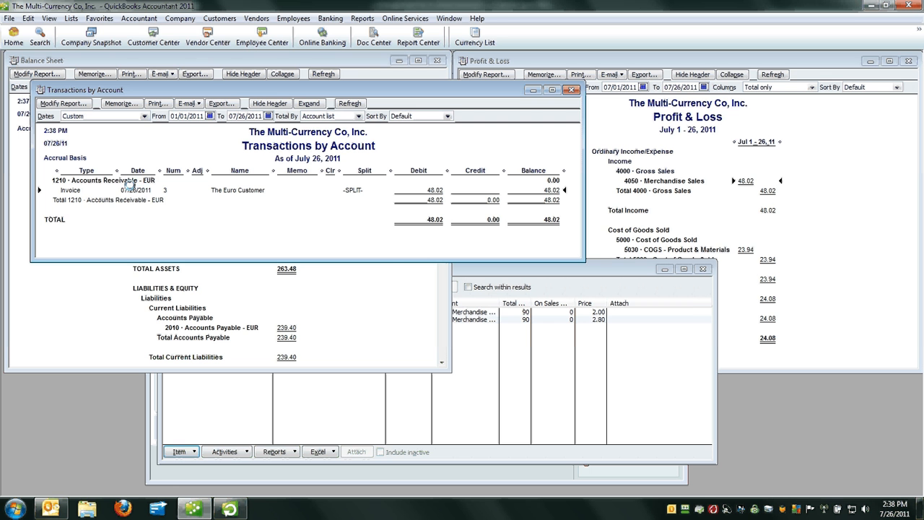
pyautogui.doubleClick(231, 190)
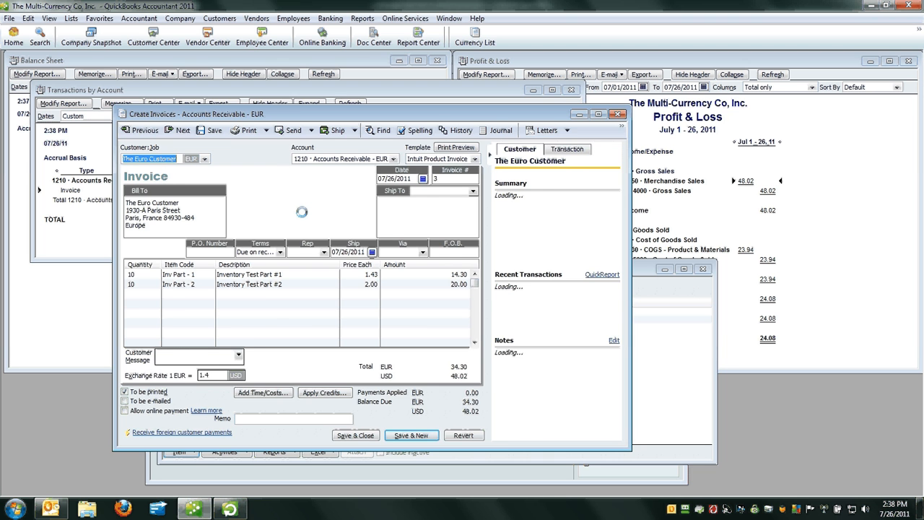
pyautogui.press('Escape')
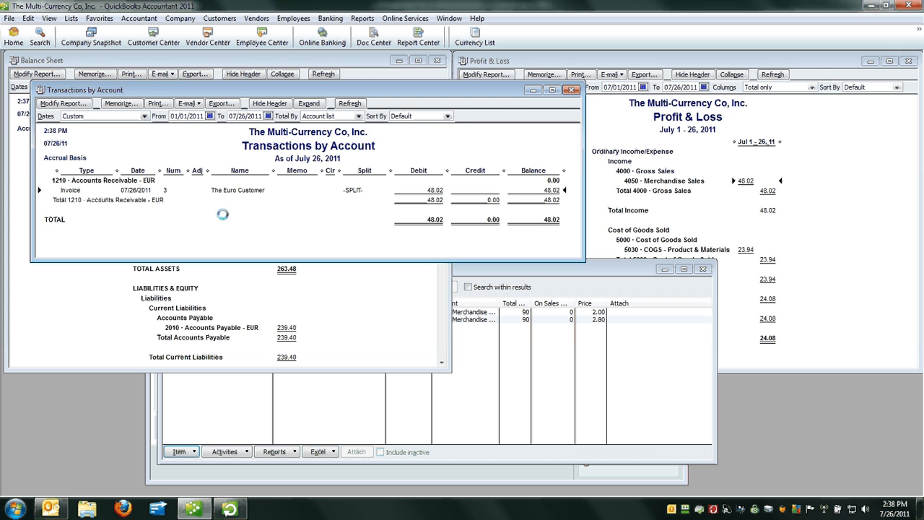
pyautogui.press('Escape')
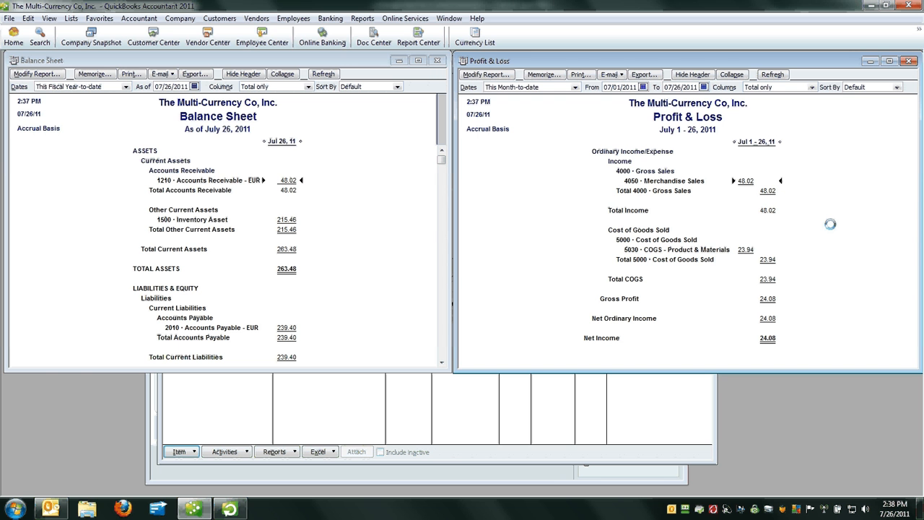
# Step: Trace the COGS - Product & Materials amount on the Profit & Loss report to its invoice and close that invoice
pyautogui.doubleClick(747, 249)
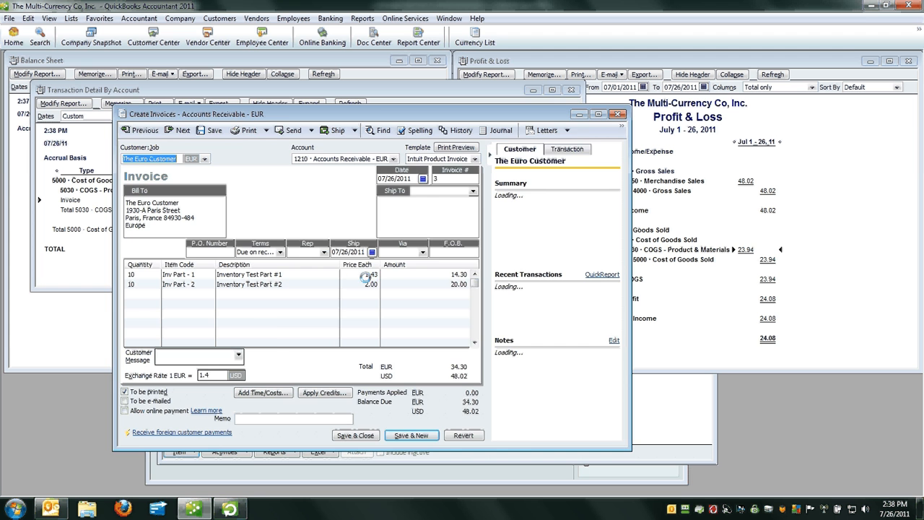
pyautogui.press('Escape')
pyautogui.moveTo(229, 508)
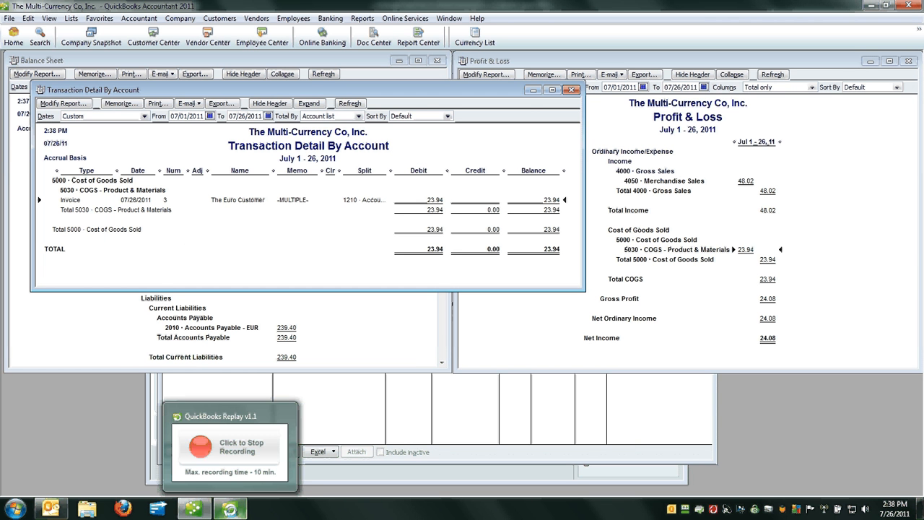